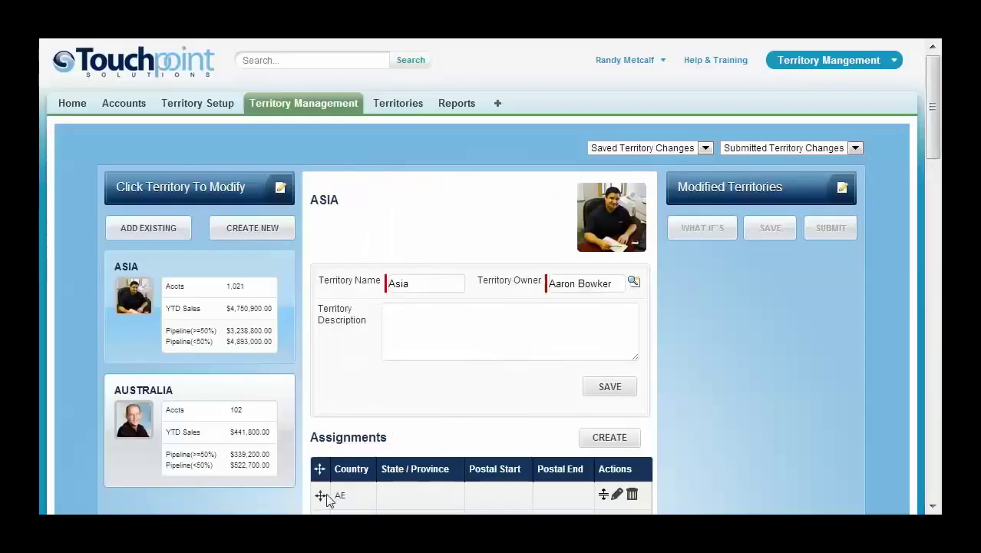
Move the AE country assignment from the Asia territory to the Australia territory.
{"action": "left_click_drag", "start_coordinate": [320, 496], "coordinate": [275, 401]}
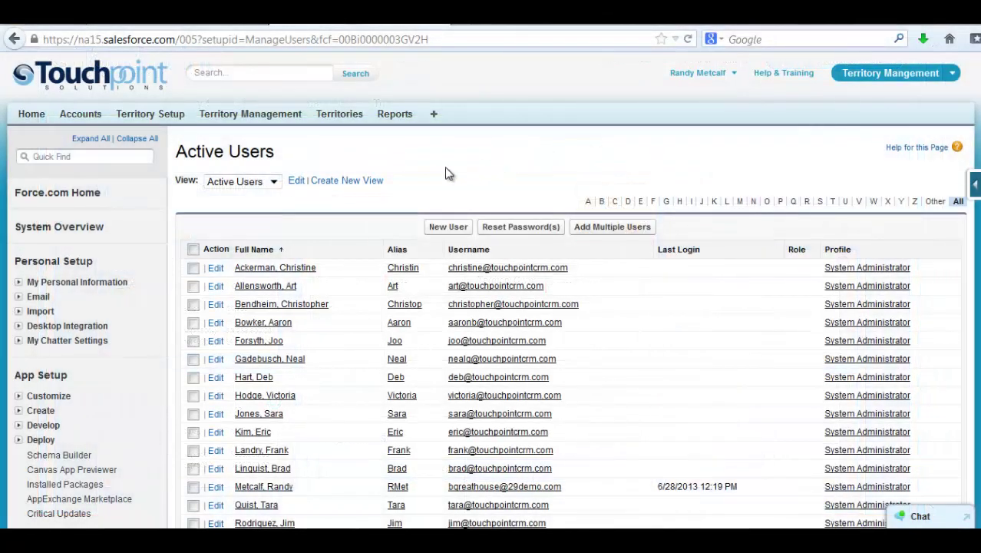
Switch the user list from Active Users to a different view.
{"action": "left_click", "coordinate": [274, 181]}
{"action": "left_click", "coordinate": [265, 208]}
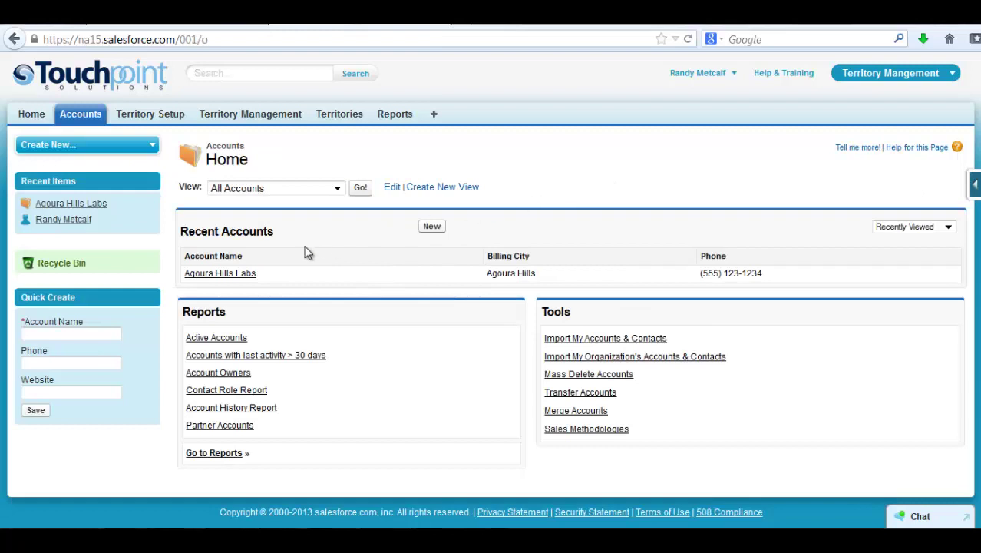
Enable No Territory Assignment on the Agoura Hills Labs account and save the record.
{"action": "left_click", "coordinate": [246, 277]}
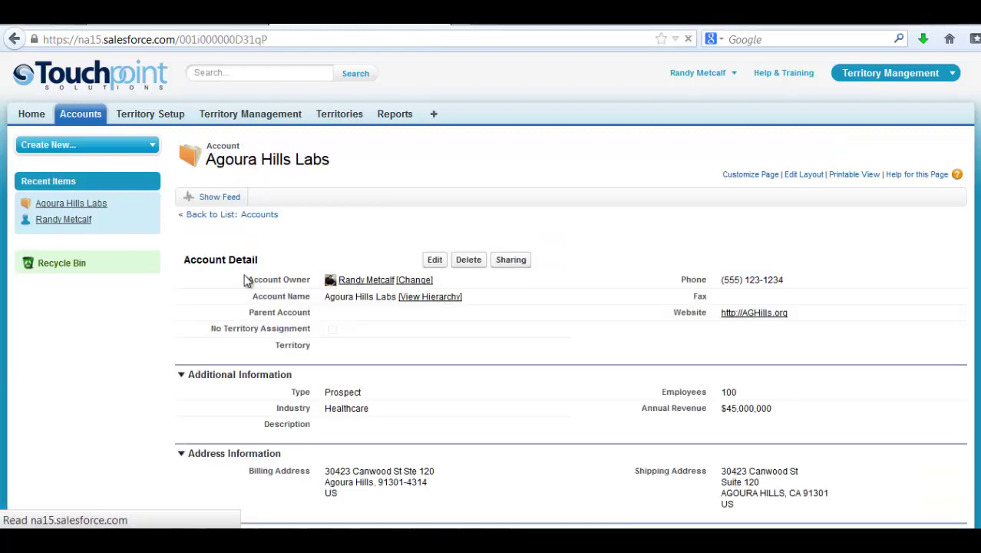
{"action": "left_click", "coordinate": [431, 259]}
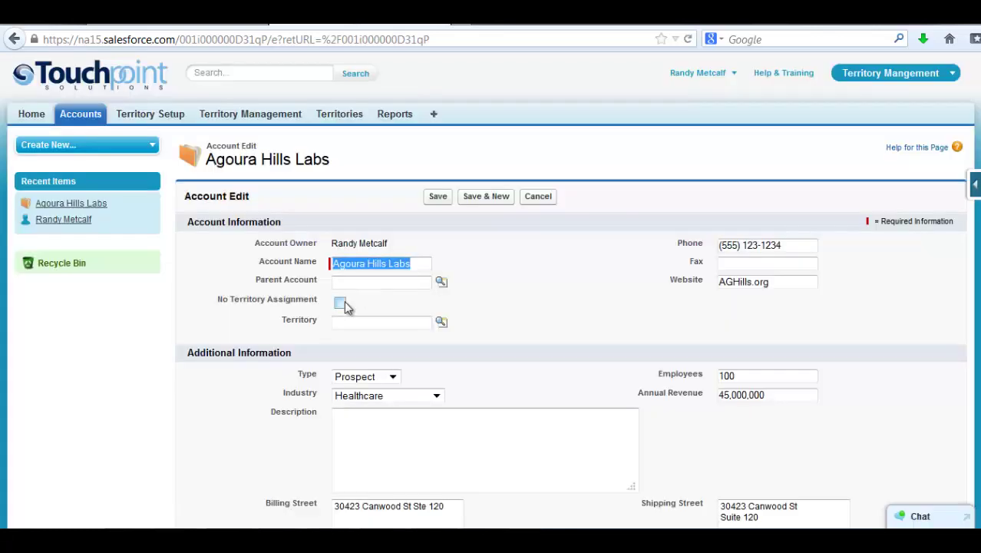
{"action": "left_click", "coordinate": [340, 303]}
{"action": "left_click", "coordinate": [438, 197]}
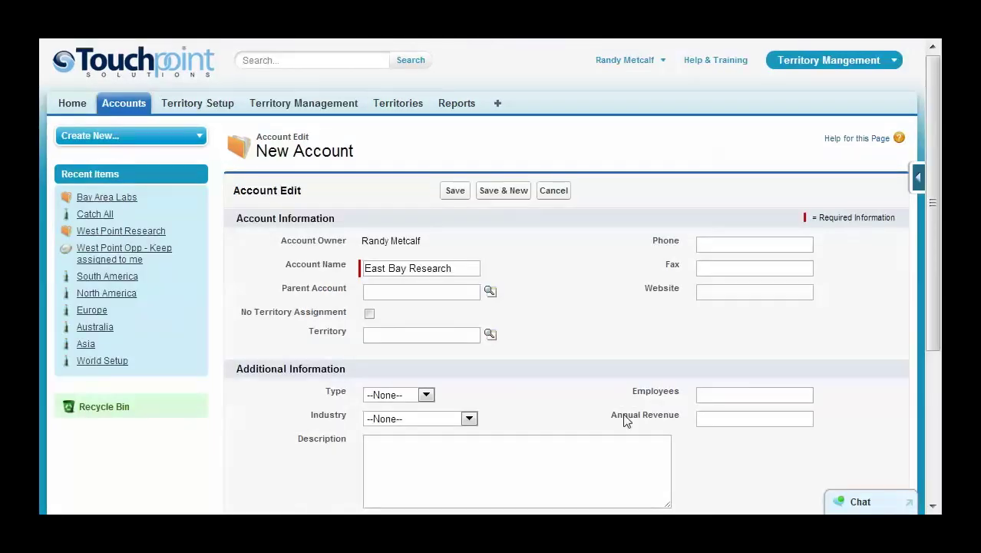
Save the new East Bay Research account with its billing address filled in.
{"action": "left_click", "coordinate": [625, 413]}
{"action": "scroll", "coordinate": [624, 420], "scroll_direction": "down", "scroll_amount": 3}
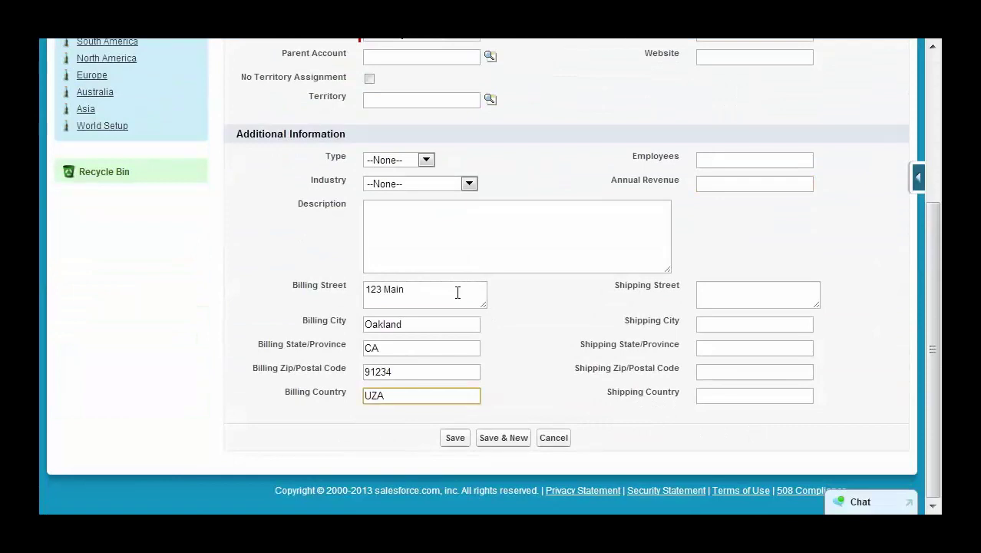
{"action": "left_click", "coordinate": [456, 437]}
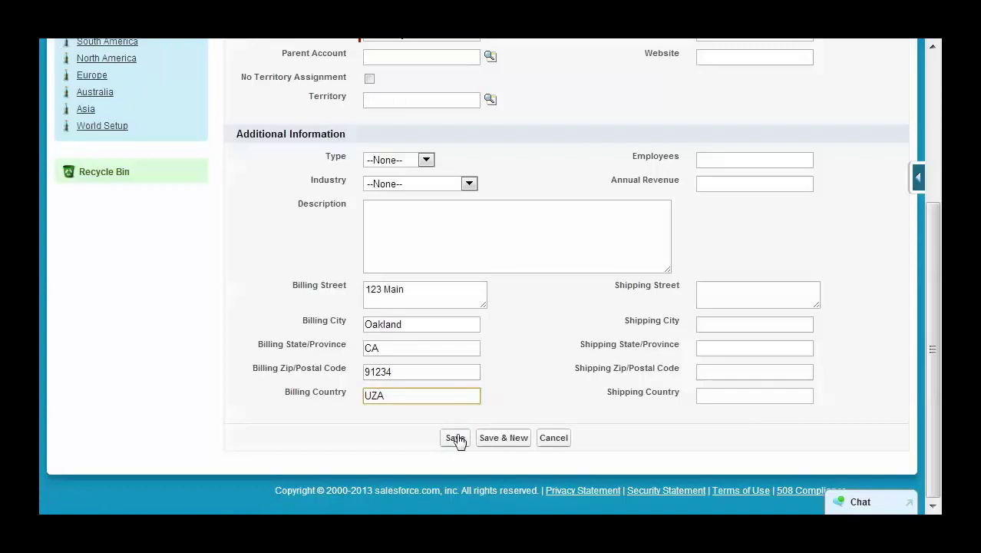
{"action": "left_click", "coordinate": [455, 438]}
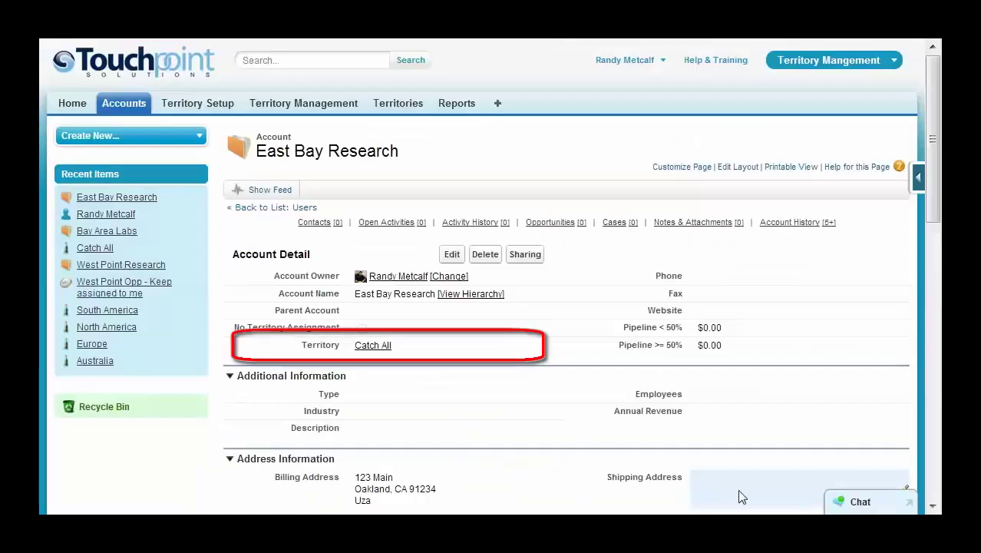
Correct the billing country of the East Bay Research account to US and save the record.
{"action": "scroll", "coordinate": [410, 203], "scroll_direction": "down", "scroll_amount": 4}
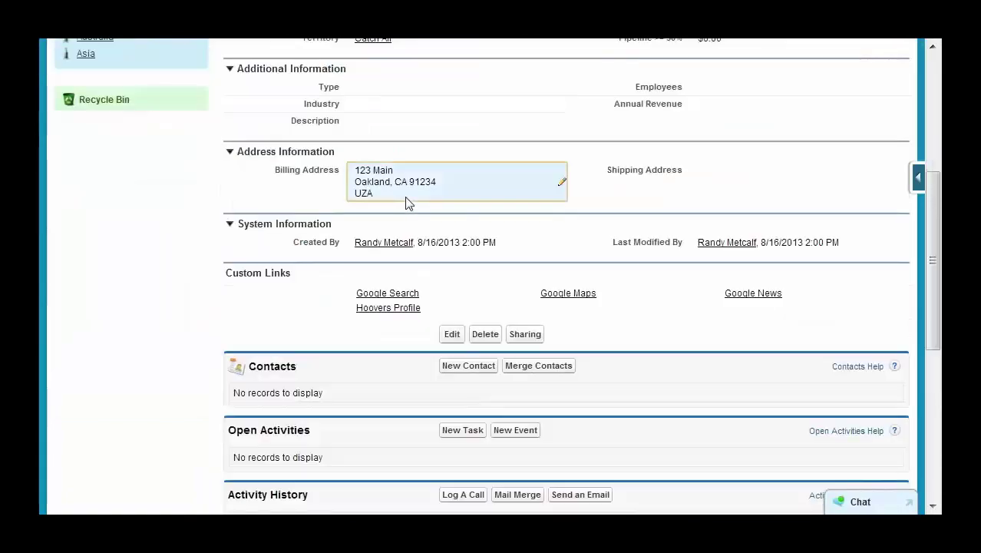
{"action": "double_click", "coordinate": [409, 202]}
{"action": "double_click", "coordinate": [503, 254]}
{"action": "type", "text": "US"}
{"action": "left_click", "coordinate": [469, 285]}
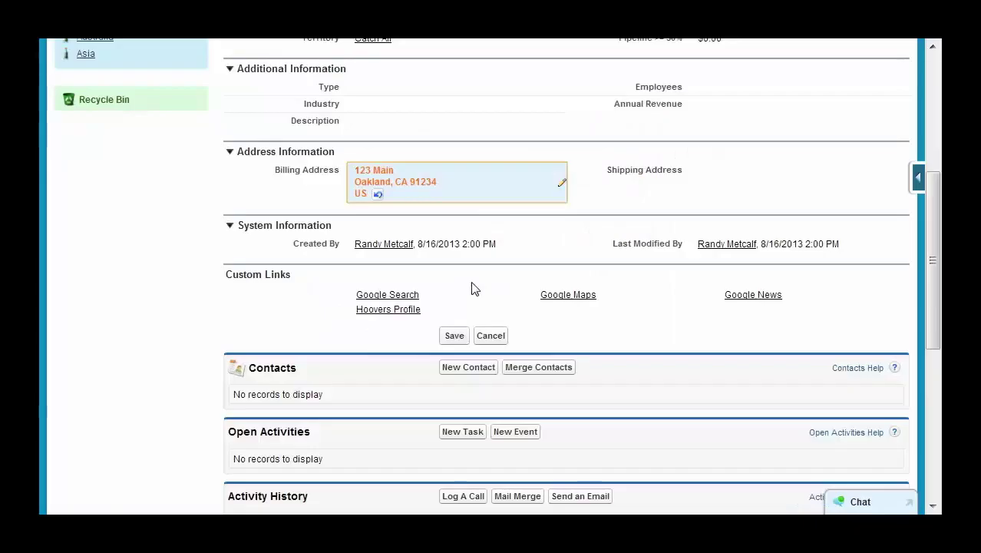
{"action": "scroll", "coordinate": [472, 287], "scroll_direction": "up", "scroll_amount": 3}
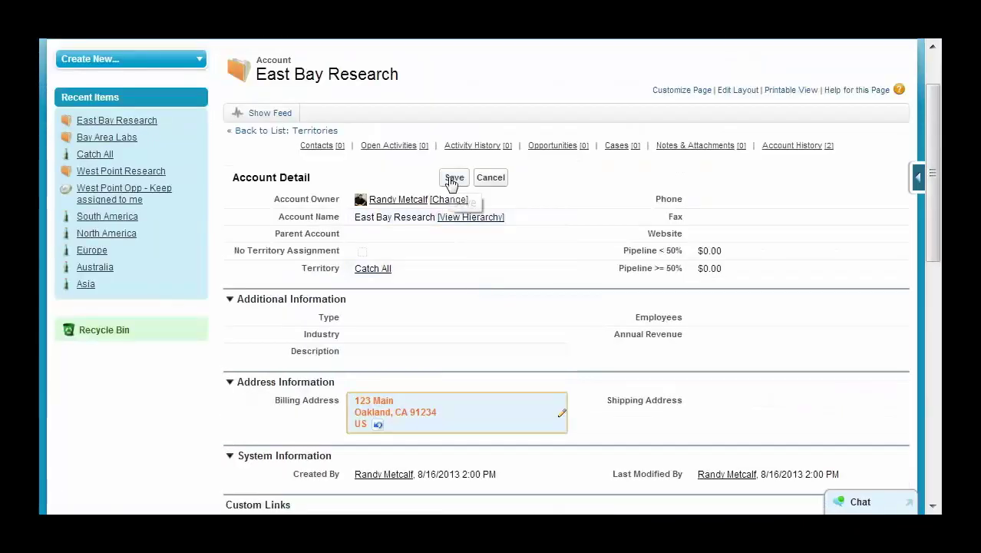
{"action": "left_click", "coordinate": [453, 179]}
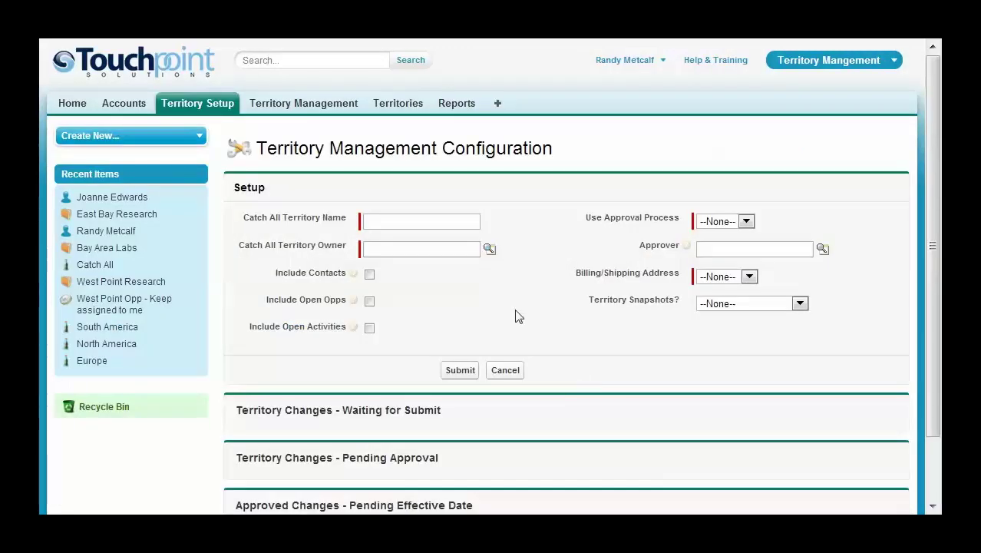
Name the catch-all territory "Catch All" and look up its owner by the user's first name.
{"action": "left_click", "coordinate": [449, 222]}
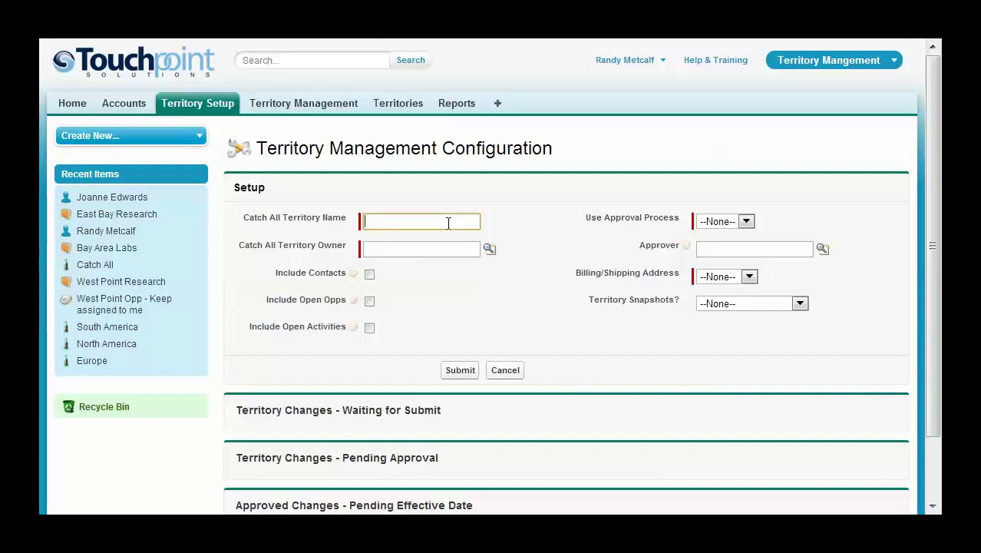
{"action": "type", "text": "Catch All"}
{"action": "key", "text": "Tab"}
{"action": "key", "text": "Tab"}
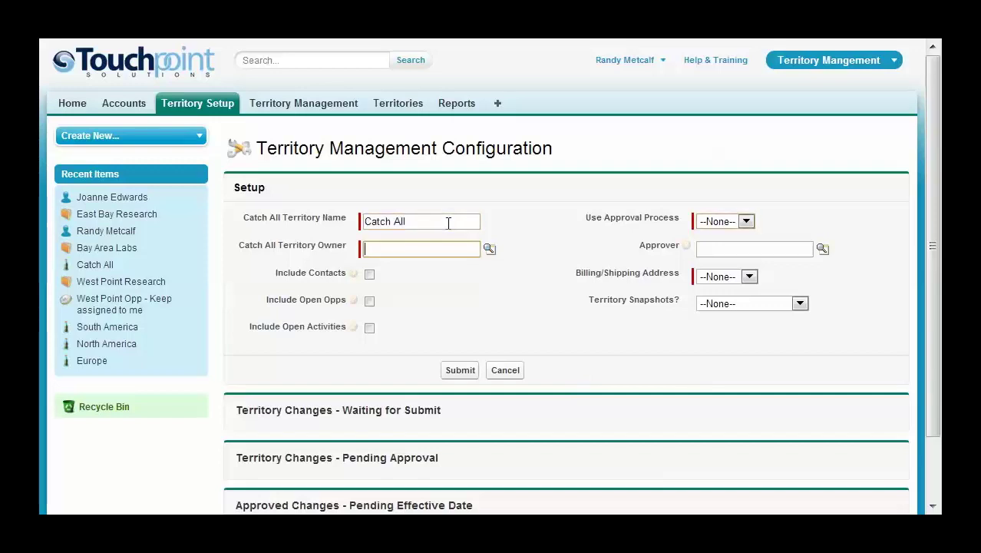
{"action": "type", "text": "rand"}
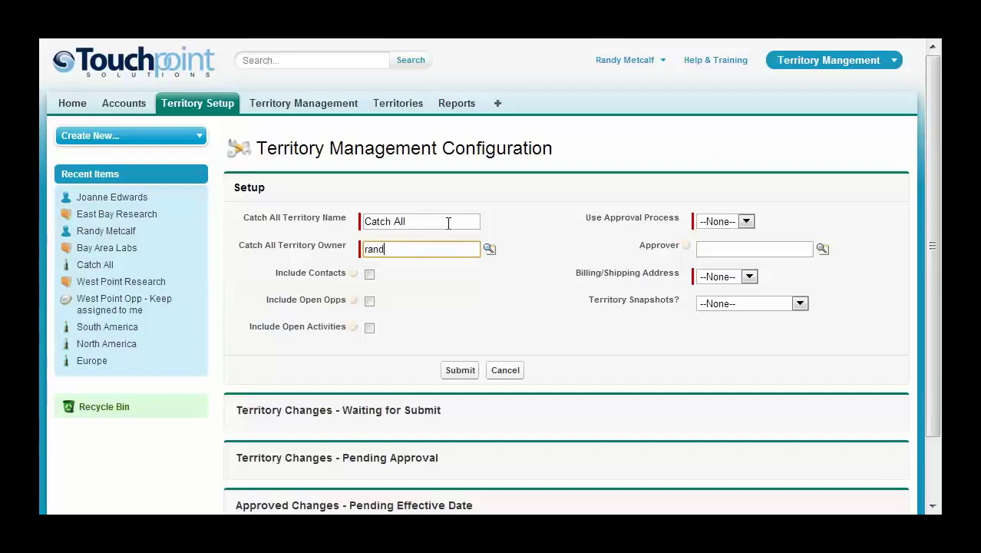
{"action": "left_click", "coordinate": [491, 250]}
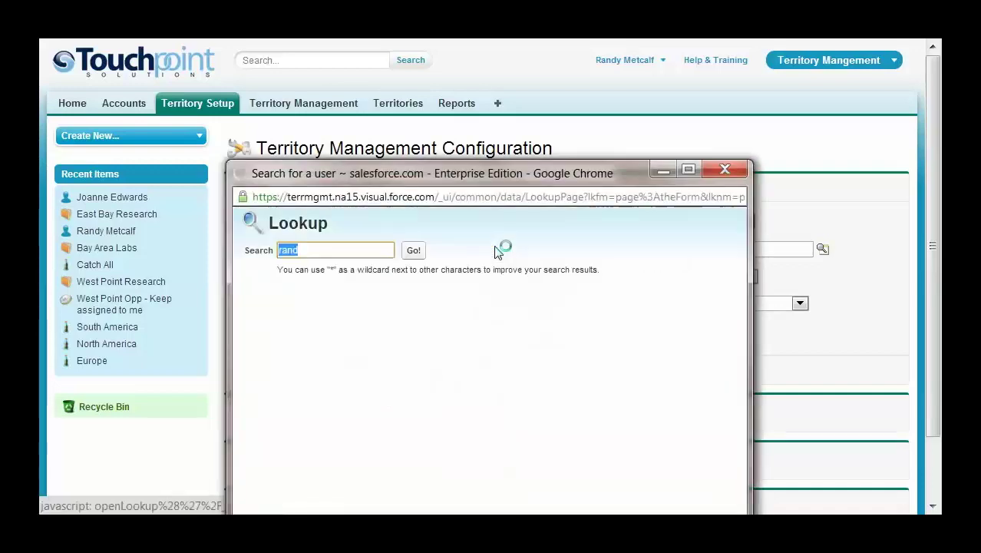
{"action": "left_click", "coordinate": [292, 378]}
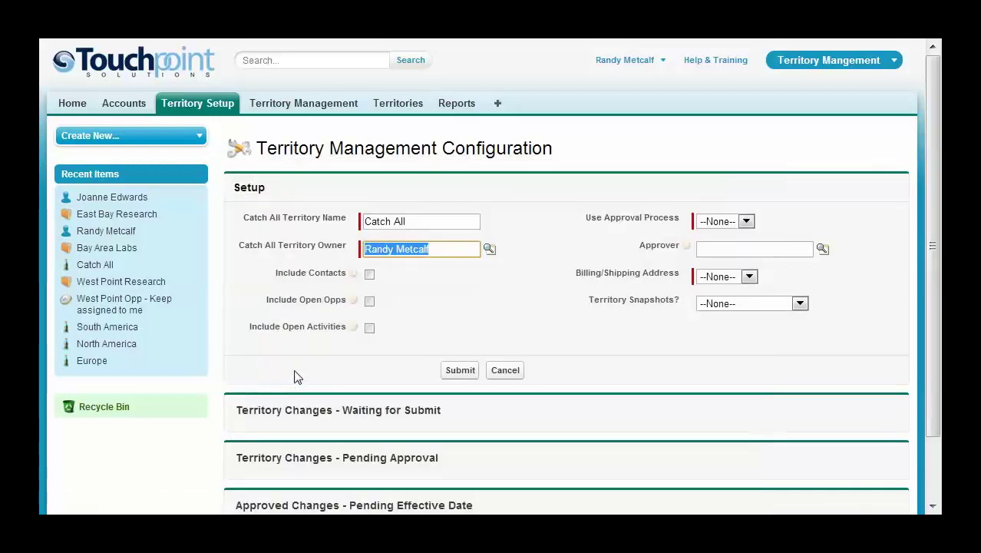
{"action": "left_click", "coordinate": [431, 341]}
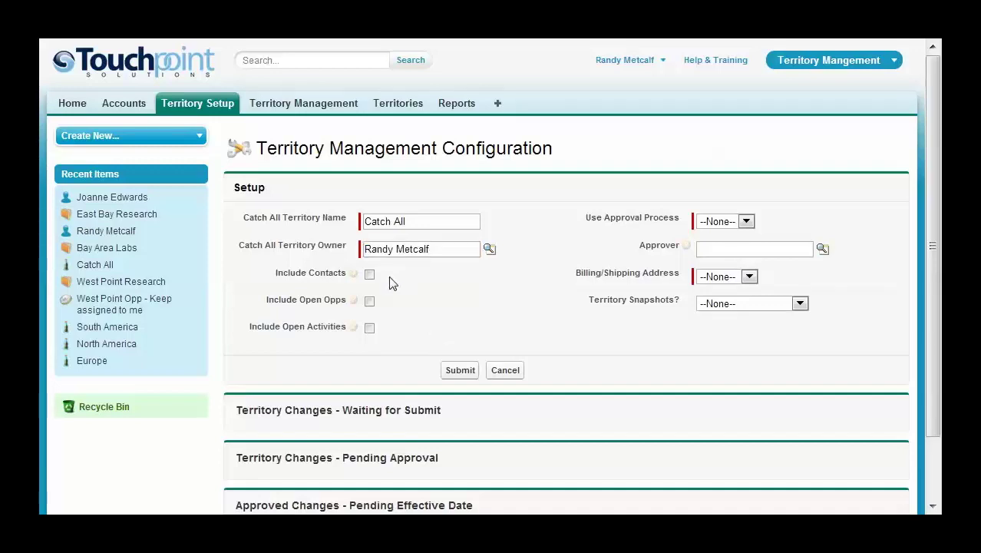
Include contacts, open opportunities and open activities in the territory management setup.
{"action": "left_click", "coordinate": [369, 275]}
{"action": "left_click", "coordinate": [369, 301]}
{"action": "left_click", "coordinate": [369, 327]}
Set Use Approval Process to Yes and choose an approver from the recently viewed users.
{"action": "left_click", "coordinate": [756, 223]}
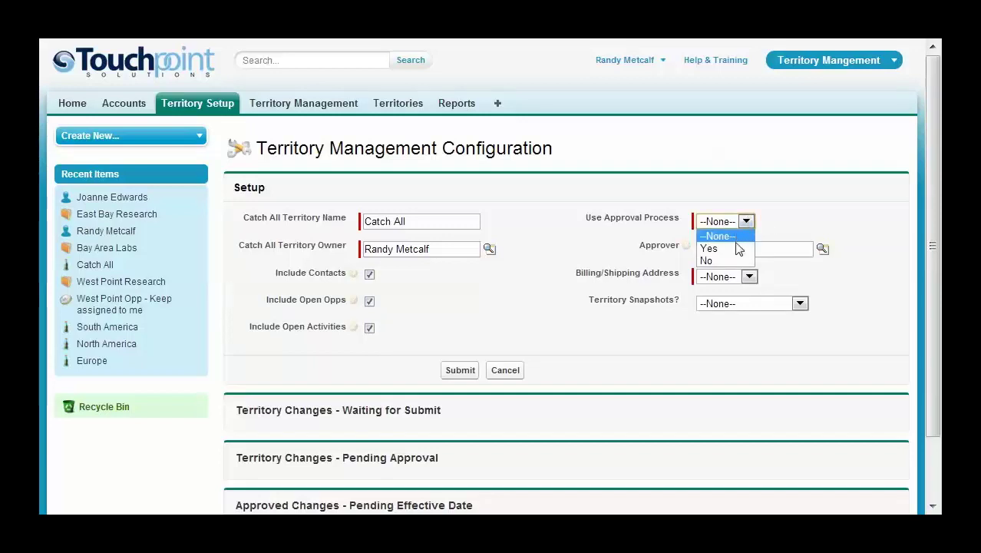
{"action": "left_click", "coordinate": [738, 246]}
{"action": "left_click", "coordinate": [747, 245]}
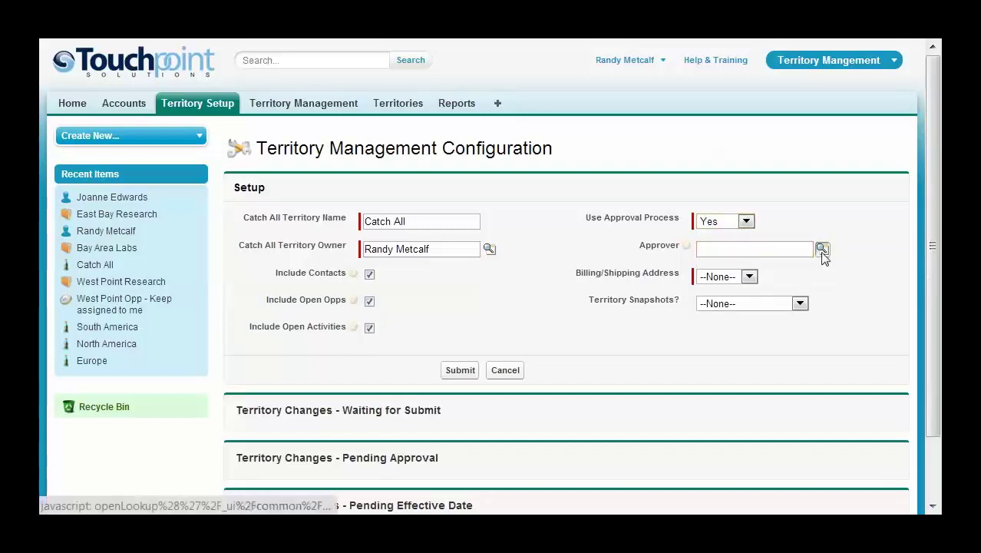
{"action": "left_click", "coordinate": [822, 248]}
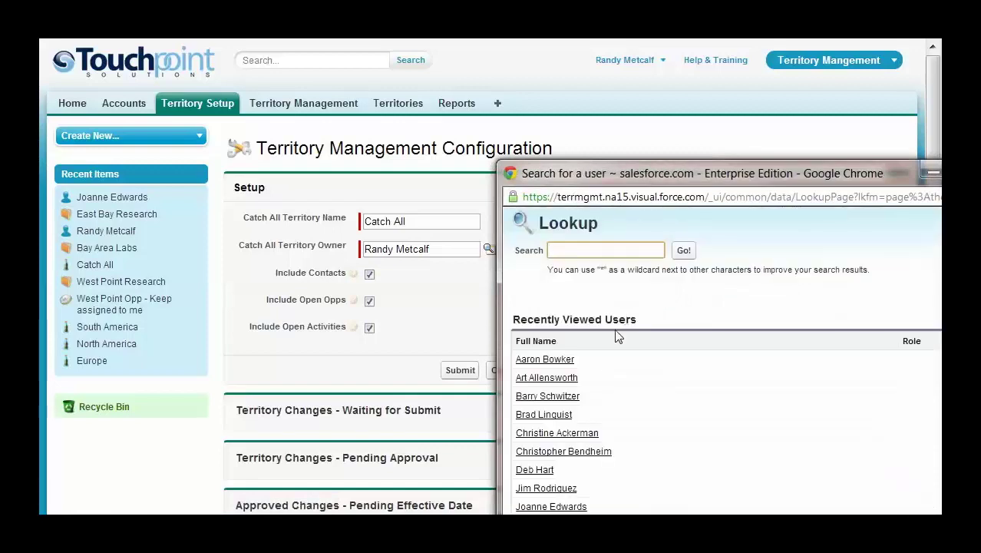
{"action": "left_click", "coordinate": [556, 433]}
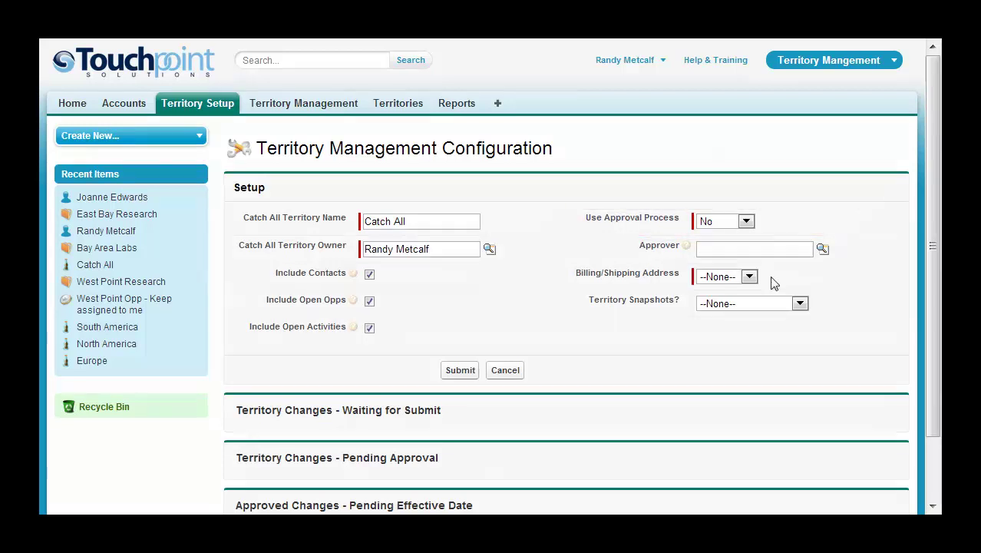
Base territory assignment on the Billing address and set Territory Snapshots to Weekly.
{"action": "left_click", "coordinate": [750, 277]}
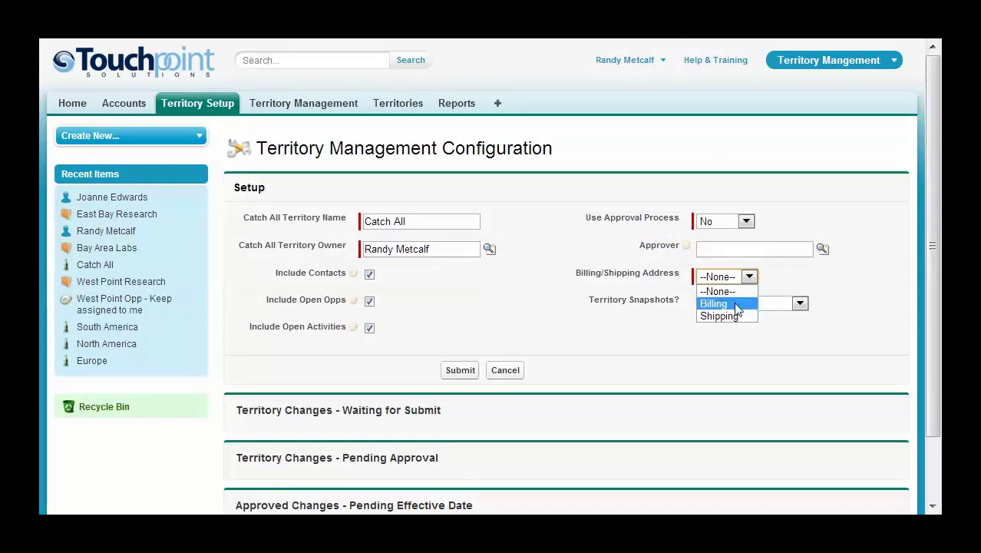
{"action": "left_click", "coordinate": [729, 304]}
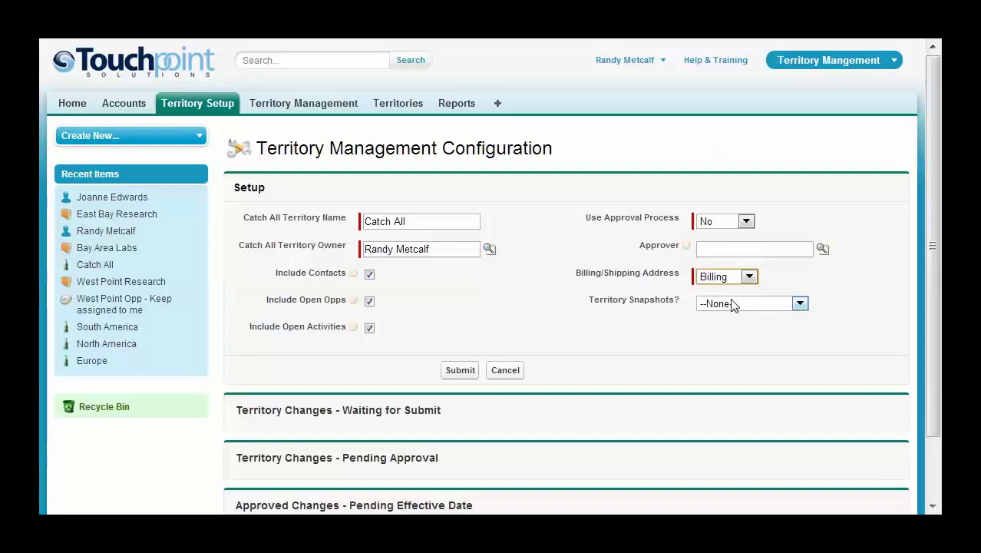
{"action": "left_click", "coordinate": [801, 304]}
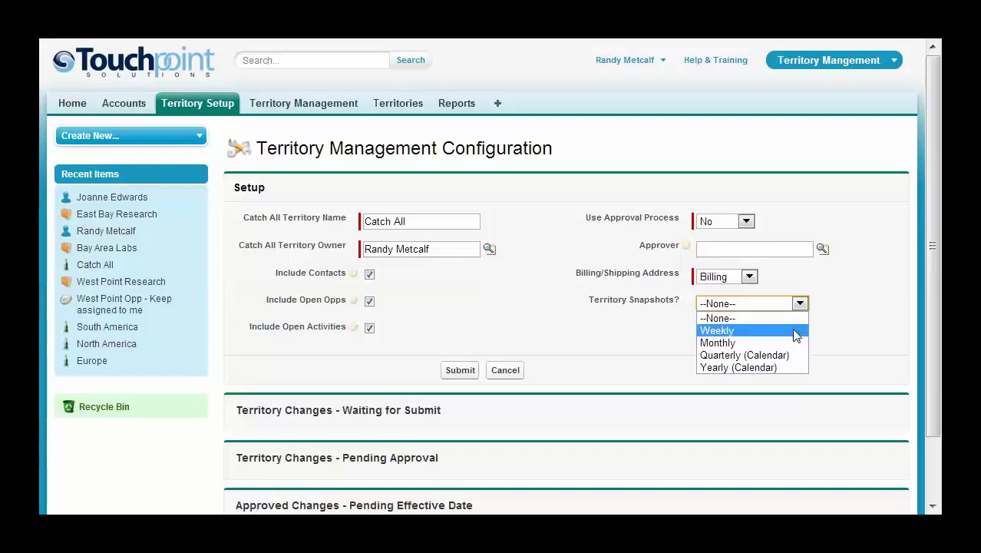
{"action": "left_click", "coordinate": [796, 332]}
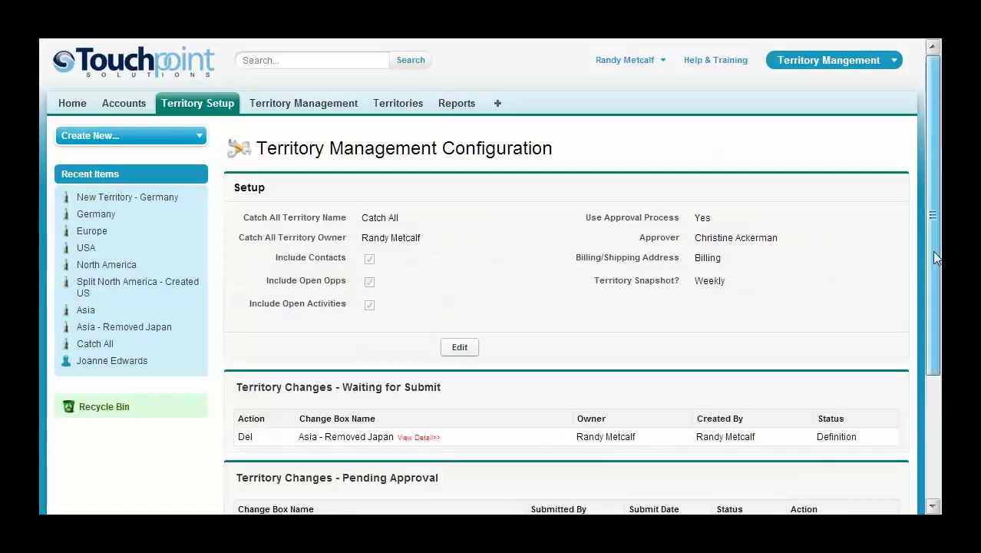
Review the pending change set "Split North America - Created US", including its North America and USA territory details.
{"action": "left_click_drag", "start_coordinate": [932, 250], "coordinate": [927, 409]}
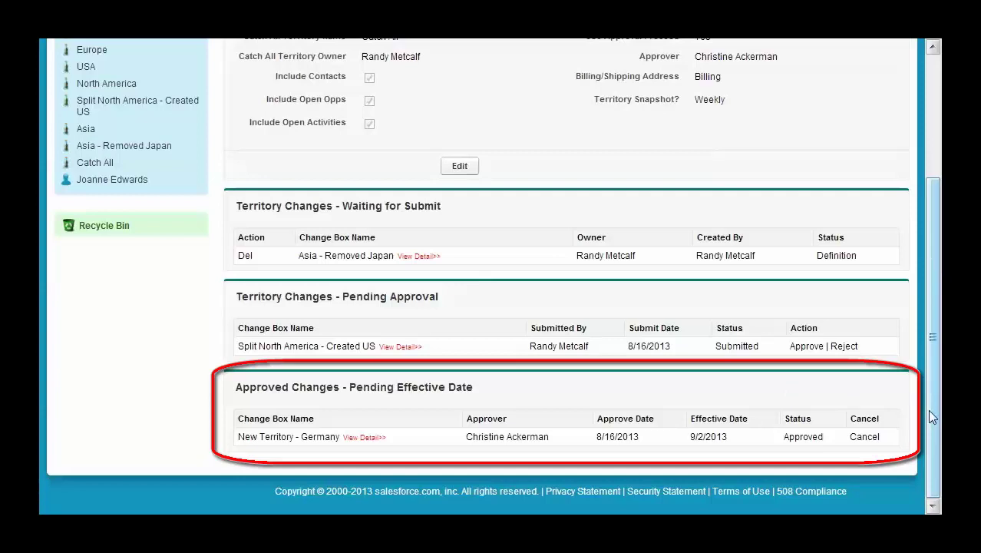
{"action": "left_click", "coordinate": [406, 348]}
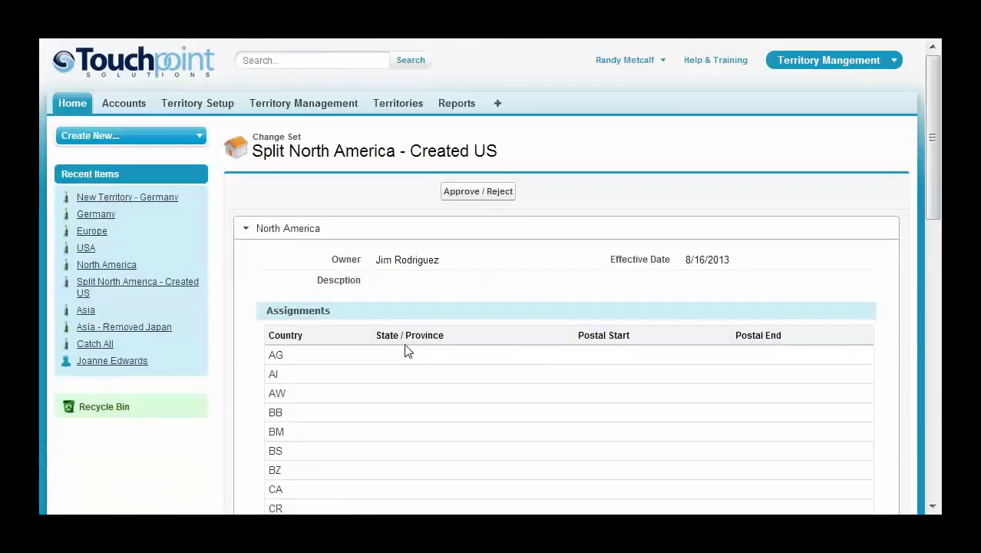
{"action": "left_click", "coordinate": [407, 230]}
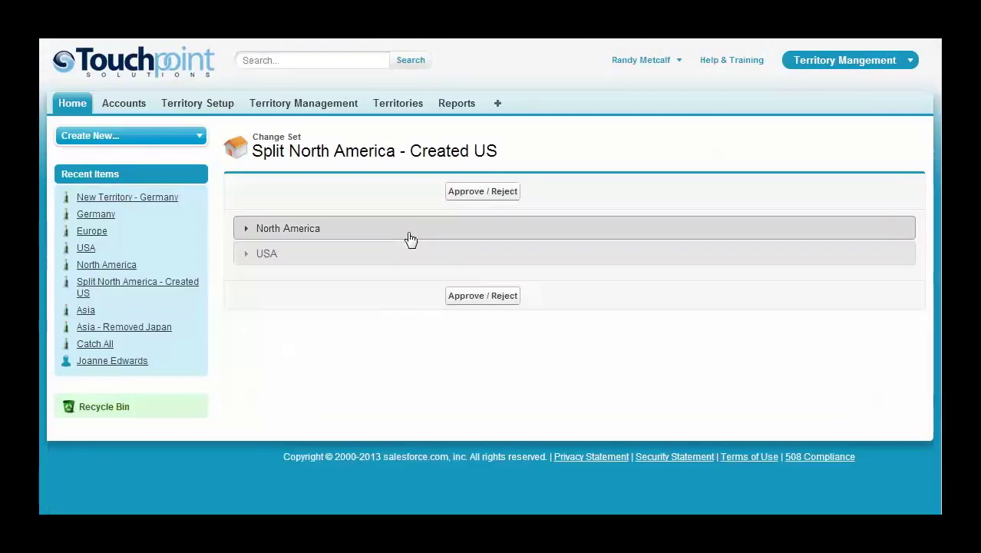
{"action": "left_click", "coordinate": [274, 263]}
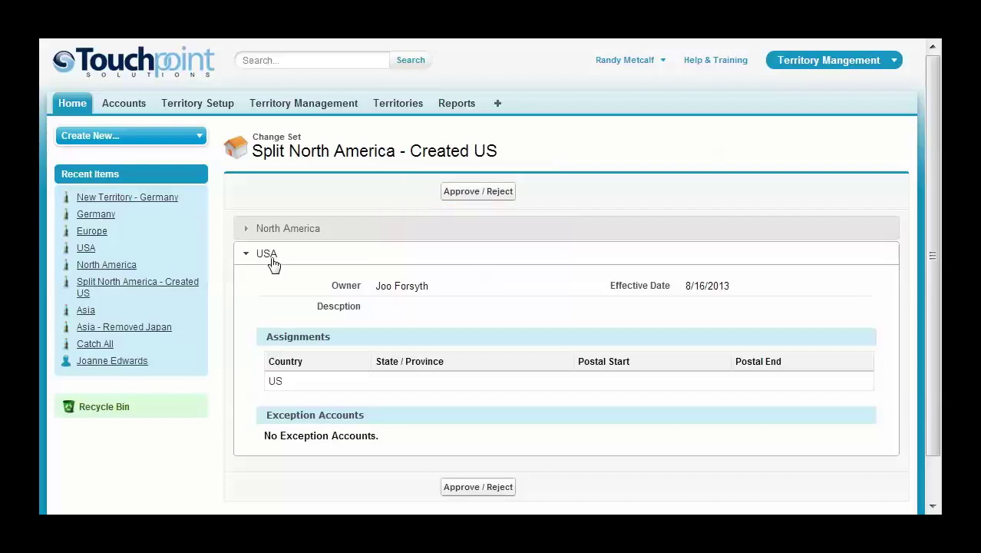
Reopen the territory management configuration for editing and exclude open activities.
{"action": "left_click", "coordinate": [213, 112]}
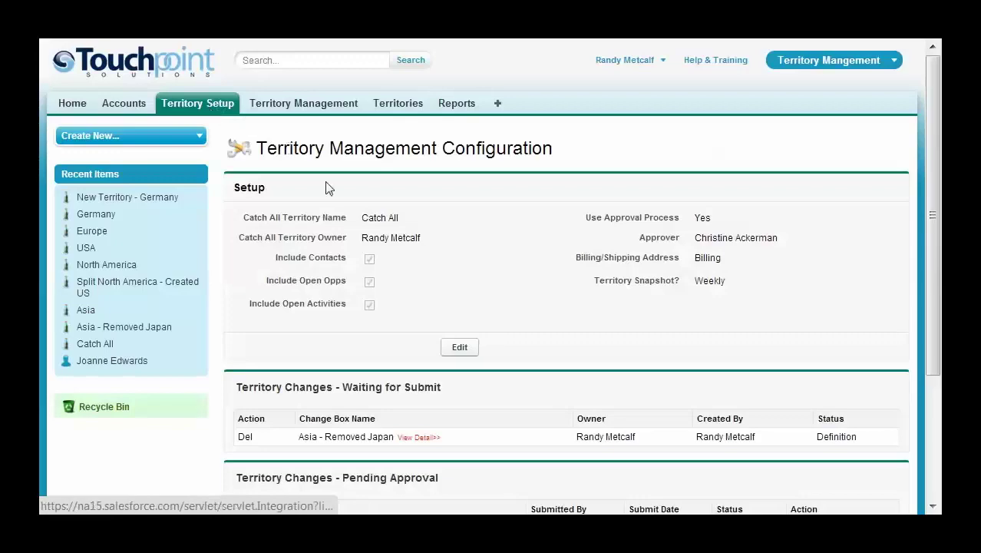
{"action": "left_click", "coordinate": [449, 347]}
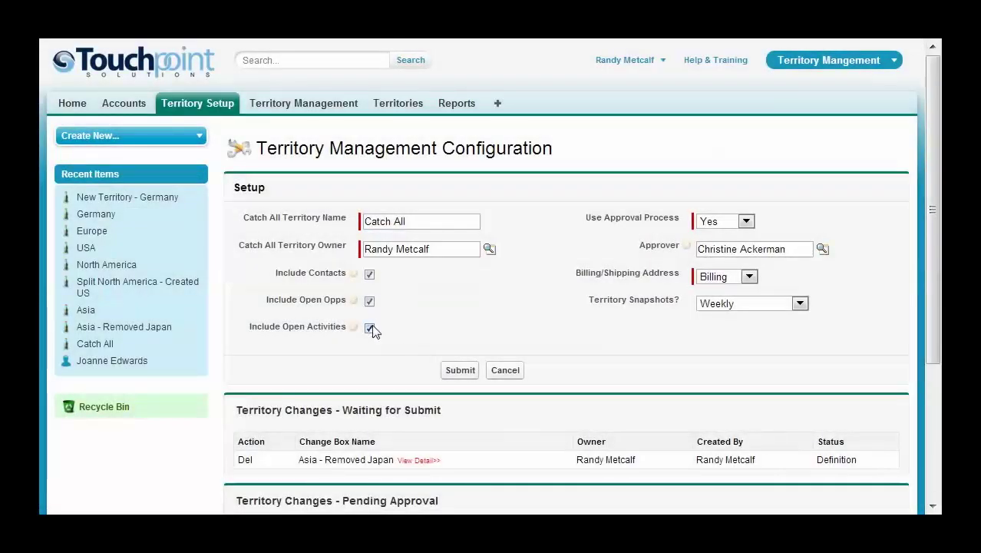
{"action": "left_click", "coordinate": [370, 328]}
Change Billing/Shipping Address to Shipping and Territory Snapshots to Monthly.
{"action": "left_click", "coordinate": [749, 276]}
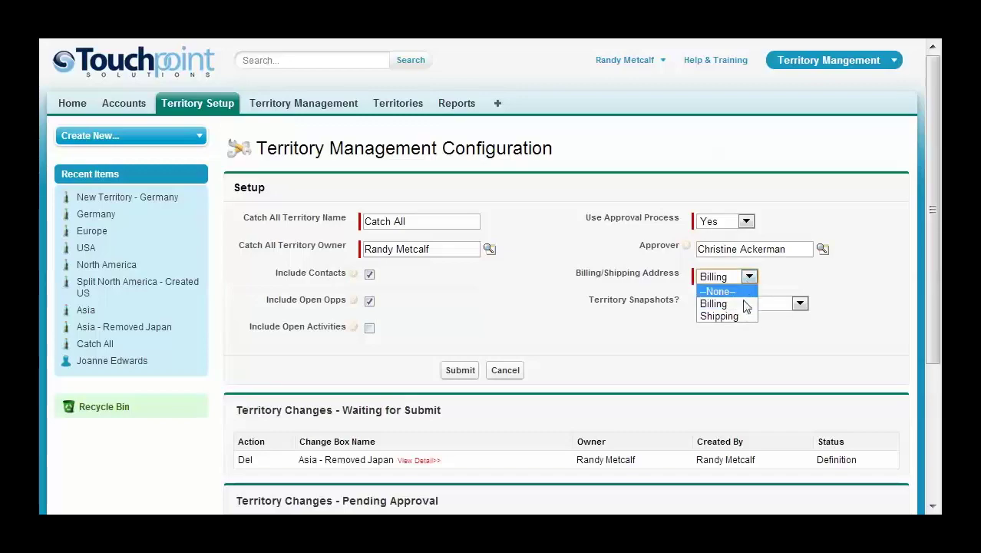
{"action": "left_click", "coordinate": [737, 314]}
{"action": "left_click", "coordinate": [757, 304]}
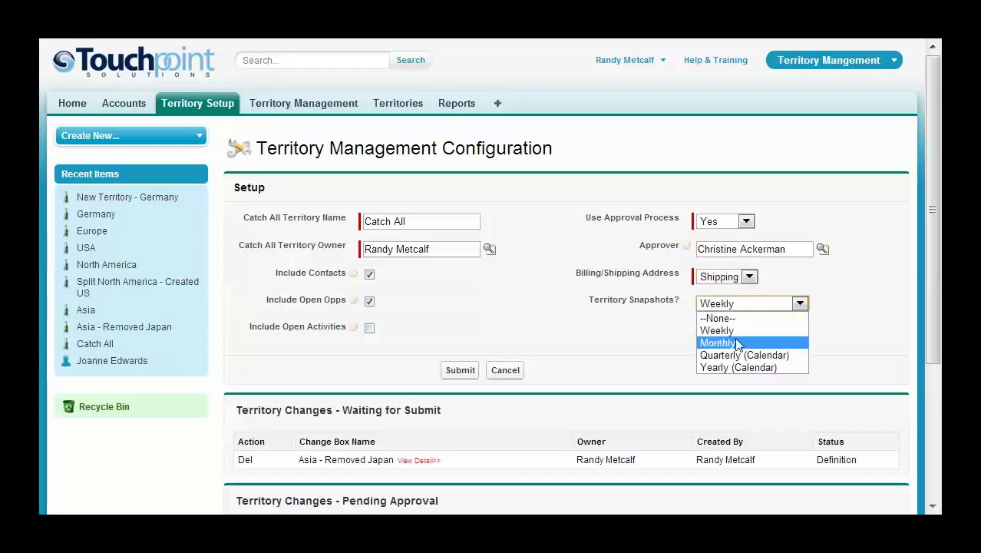
{"action": "left_click", "coordinate": [734, 341]}
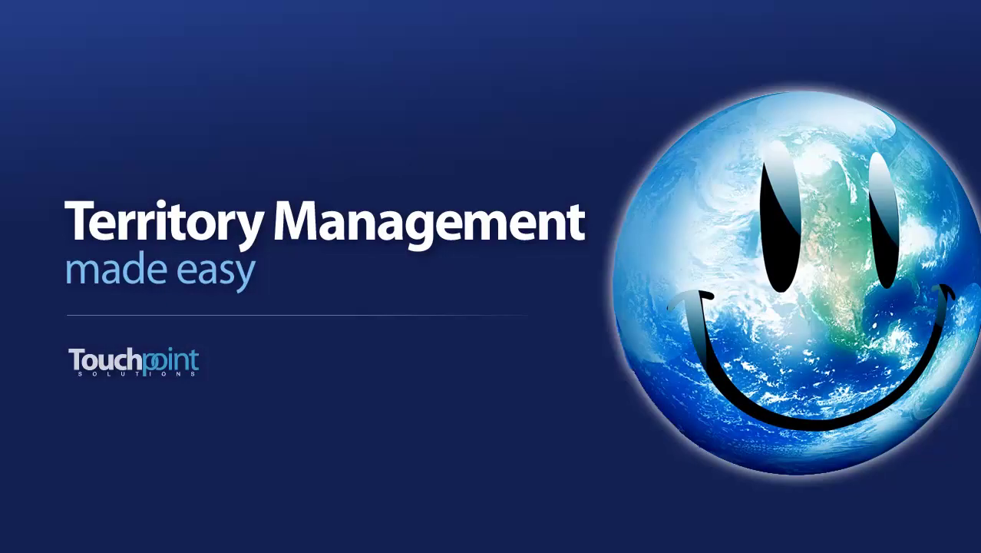